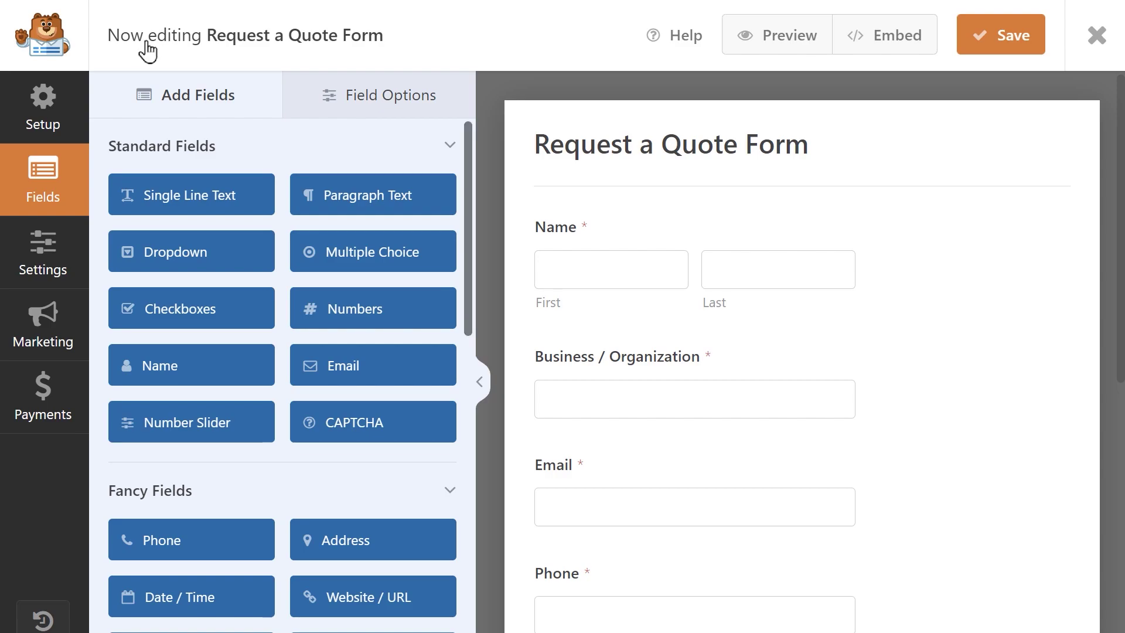
- Enable Lead Form Mode titled 'Request a Quote' with accent #e27730 and Advanced Style Settings on
click(42, 252)
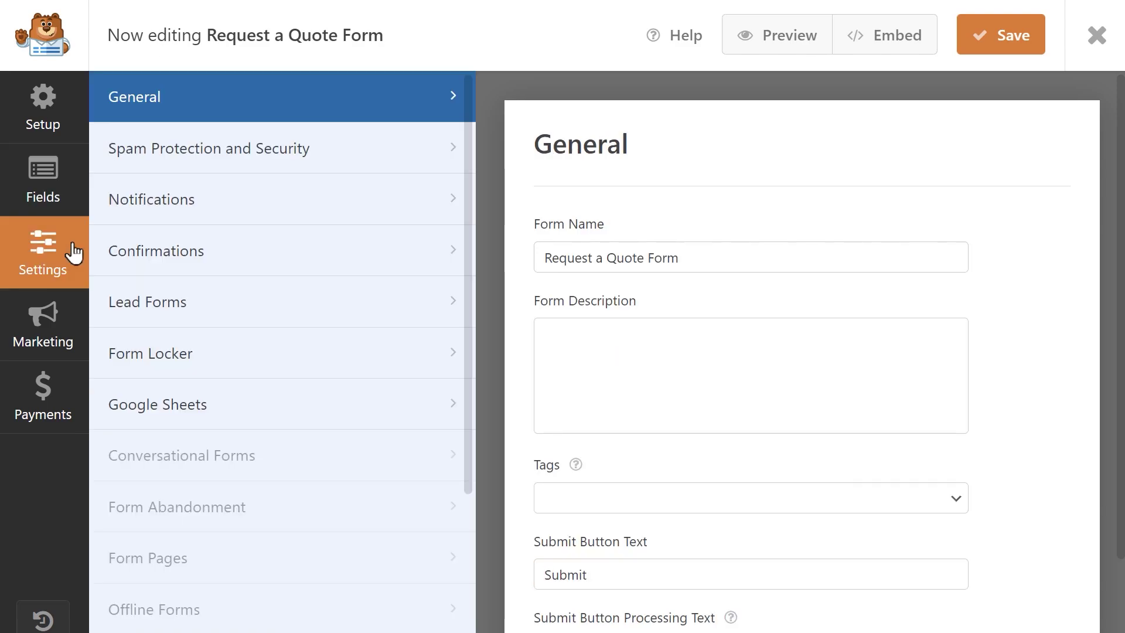
click(222, 302)
click(547, 312)
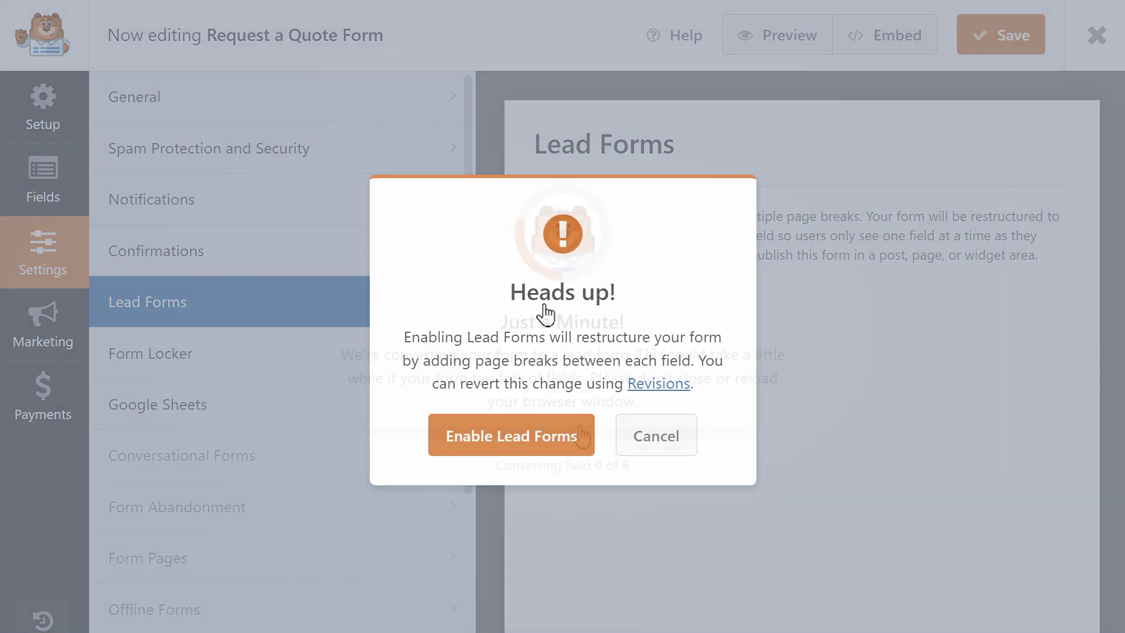
click(519, 435)
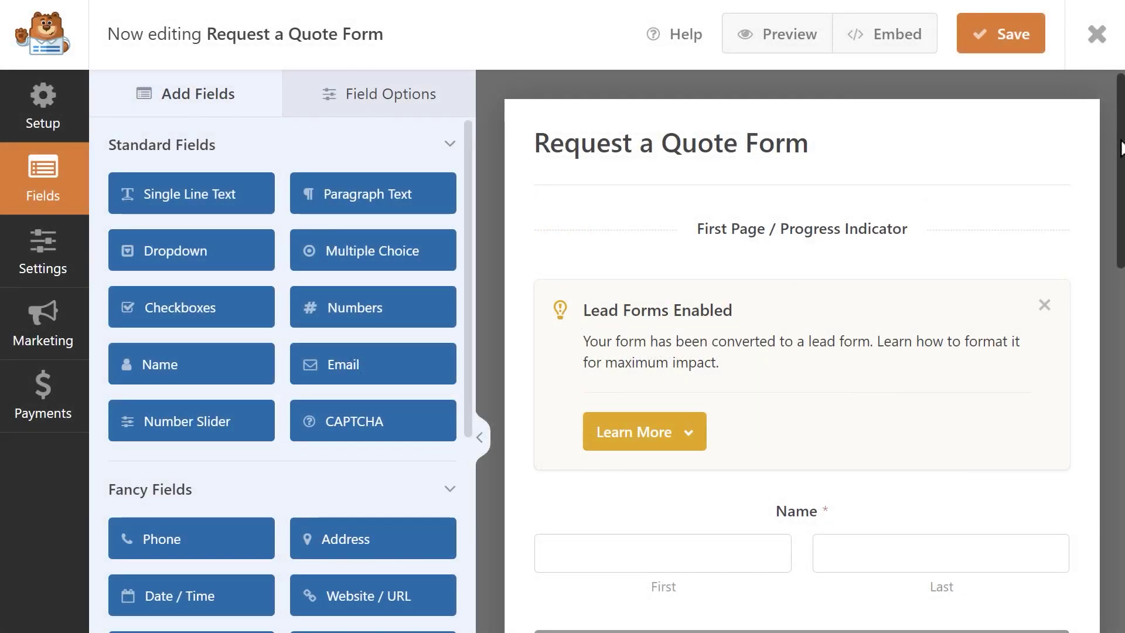
drag(1121, 148, 1121, 545)
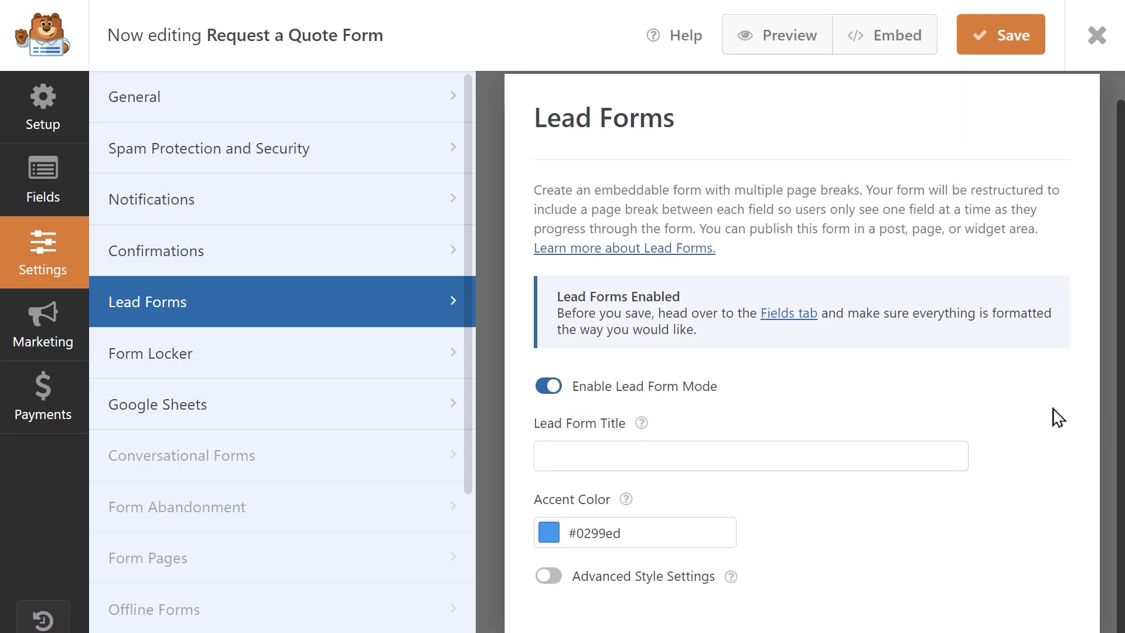
click(953, 455)
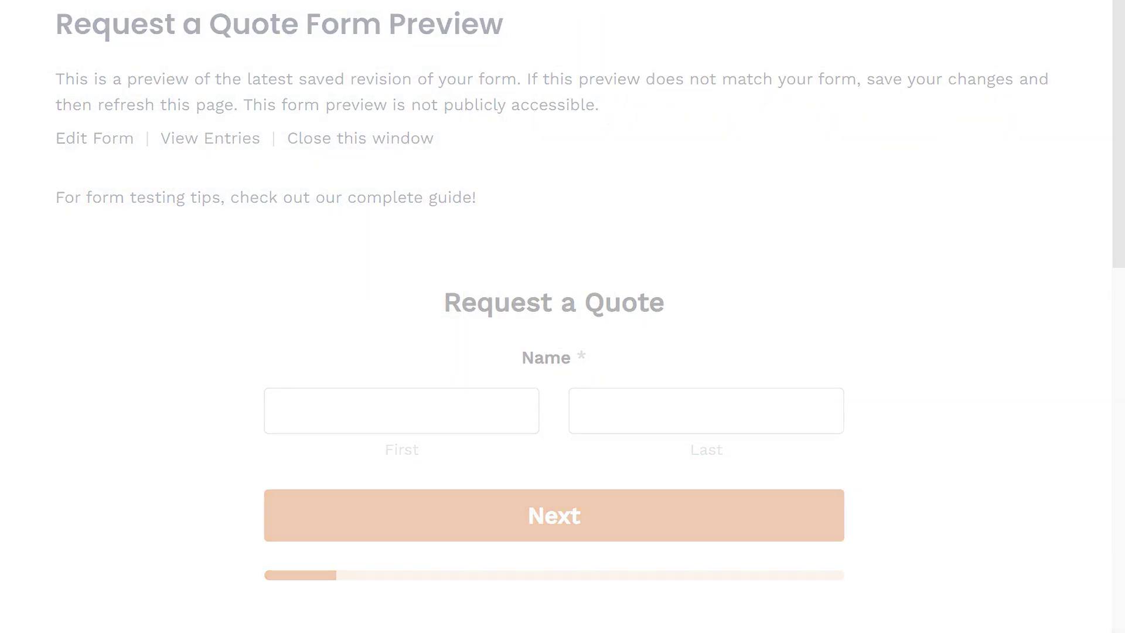
click(567, 508)
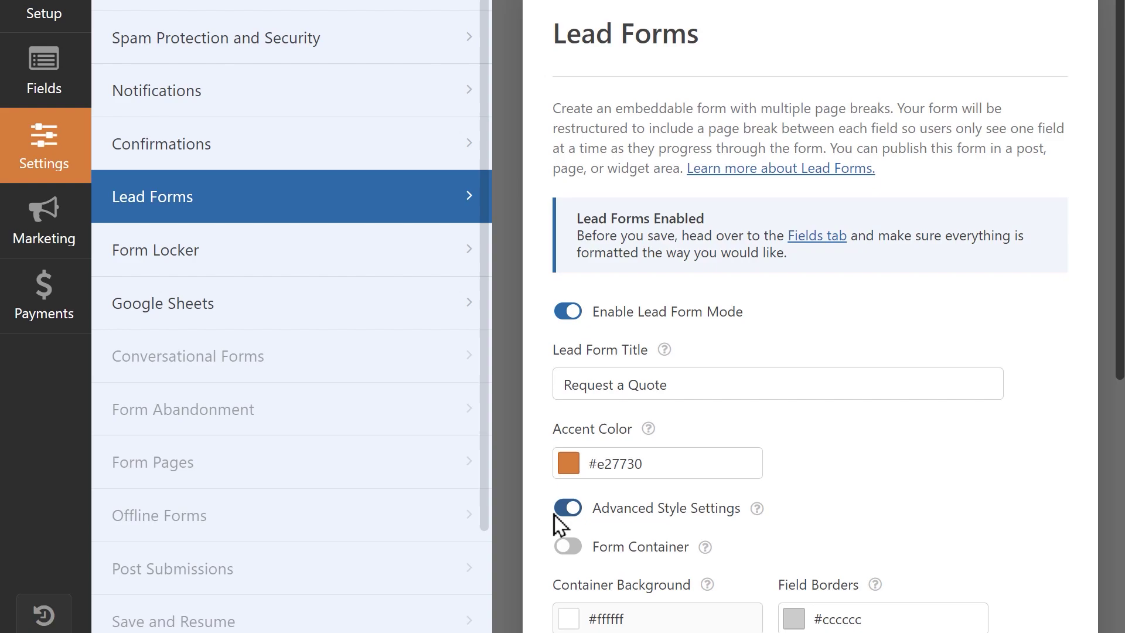
- Turn on the Form Container and copy the style settings string for export
click(567, 548)
scroll(566, 552, down, 5)
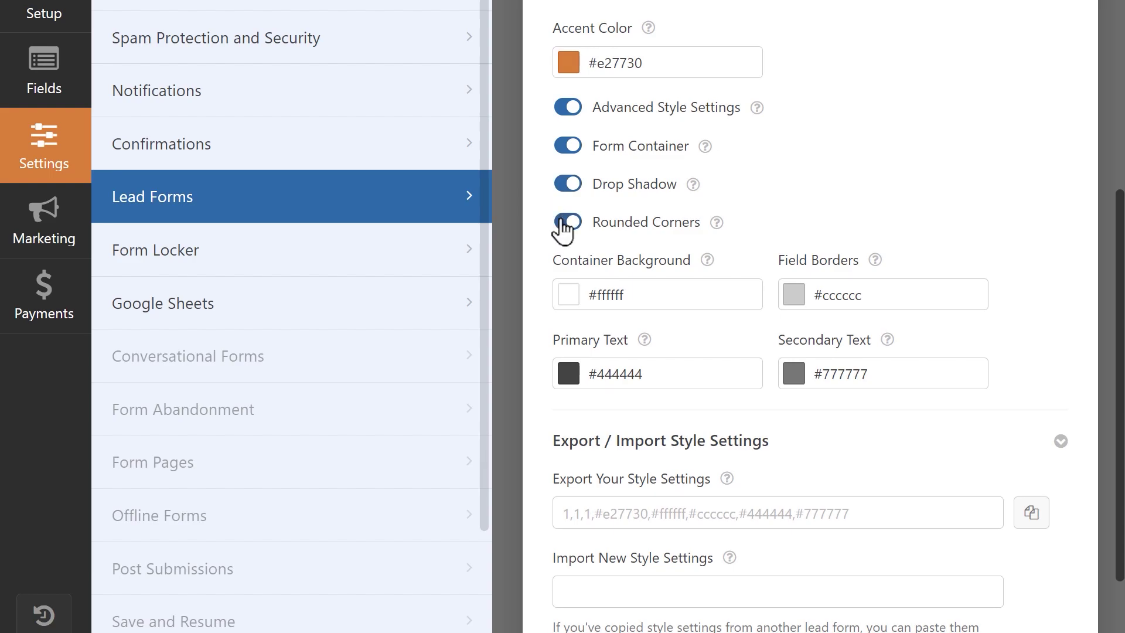
click(1030, 514)
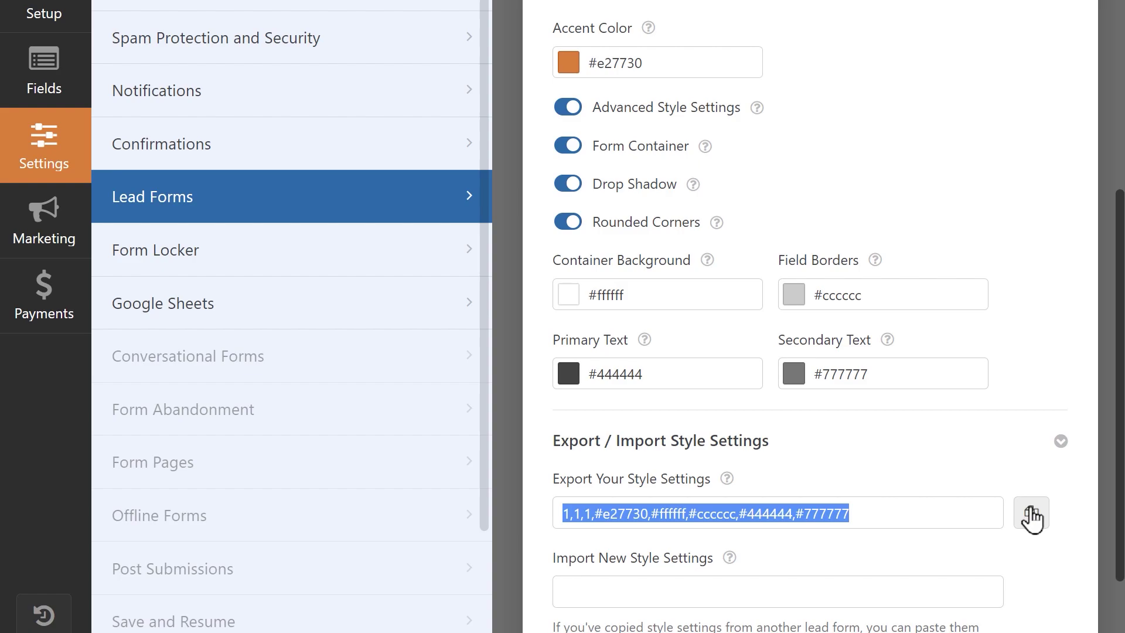
scroll(1032, 517, down, 3)
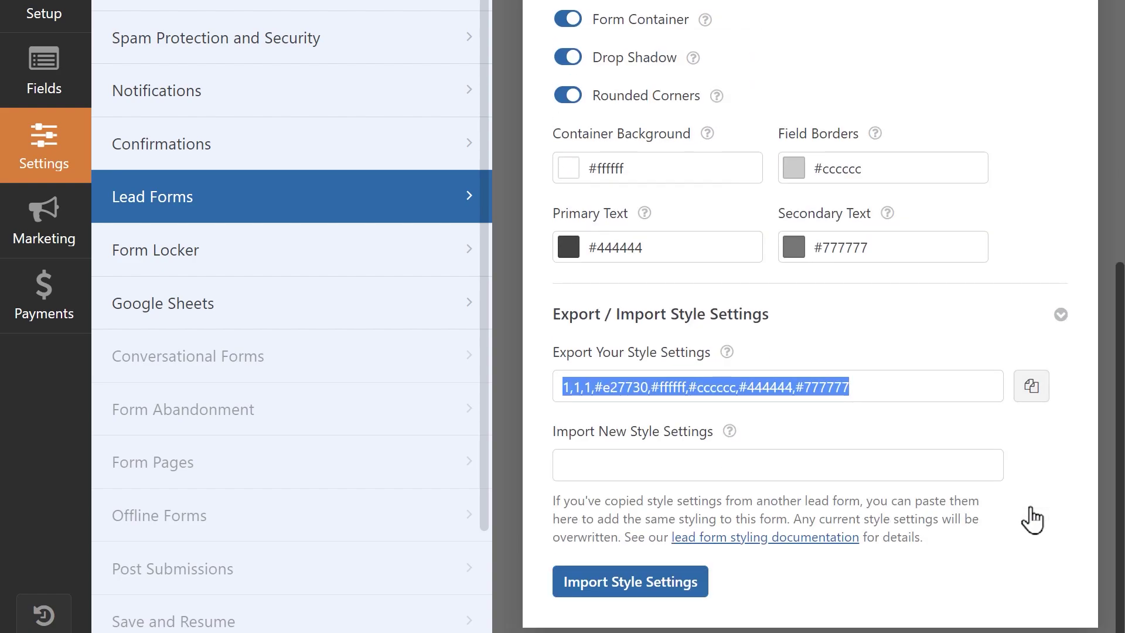
click(979, 464)
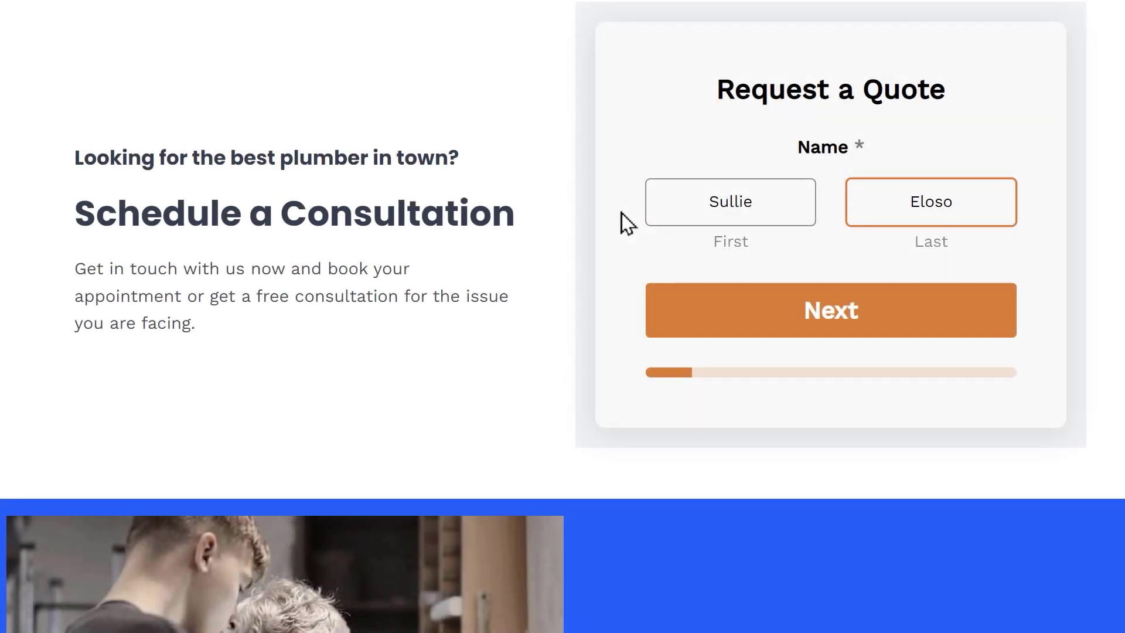
- Fill in the name and business steps of the embedded form to reach the Email step
click(650, 310)
click(679, 107)
text(Sullie's Flowers)
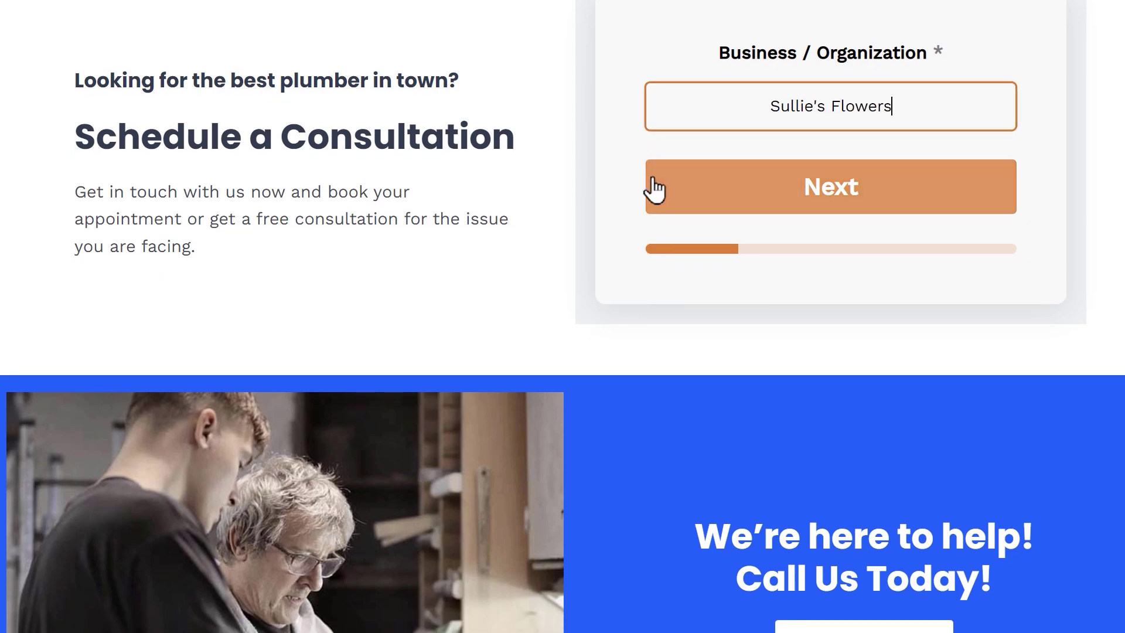
click(655, 186)
click(675, 109)
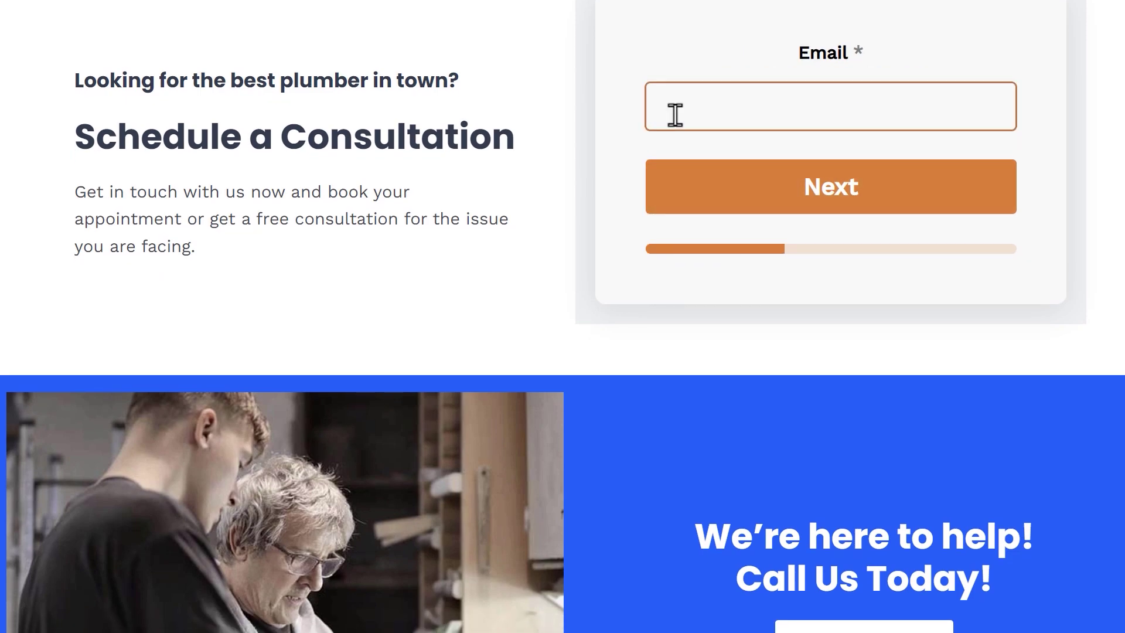